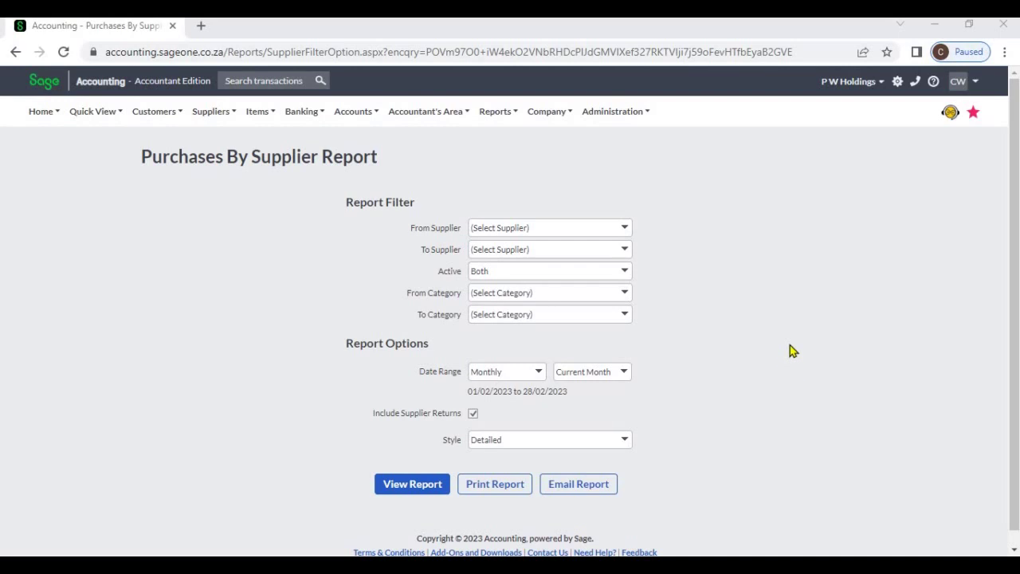
# Step: Filter the report to the supplier range from Sage to Sage ZA (PTY) LTD
pyautogui.click(226, 118)
pyautogui.moveTo(234, 210)
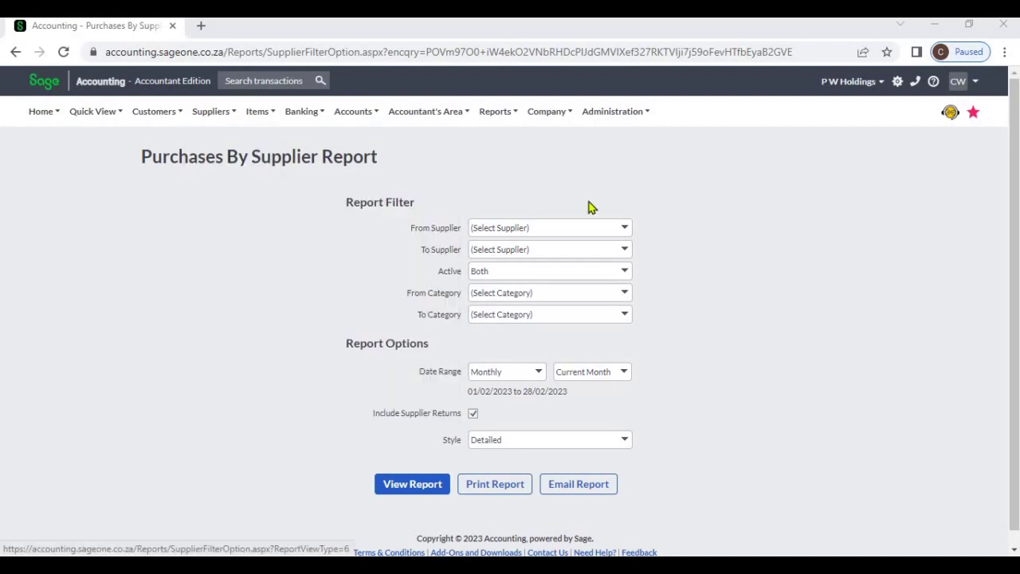
pyautogui.click(627, 229)
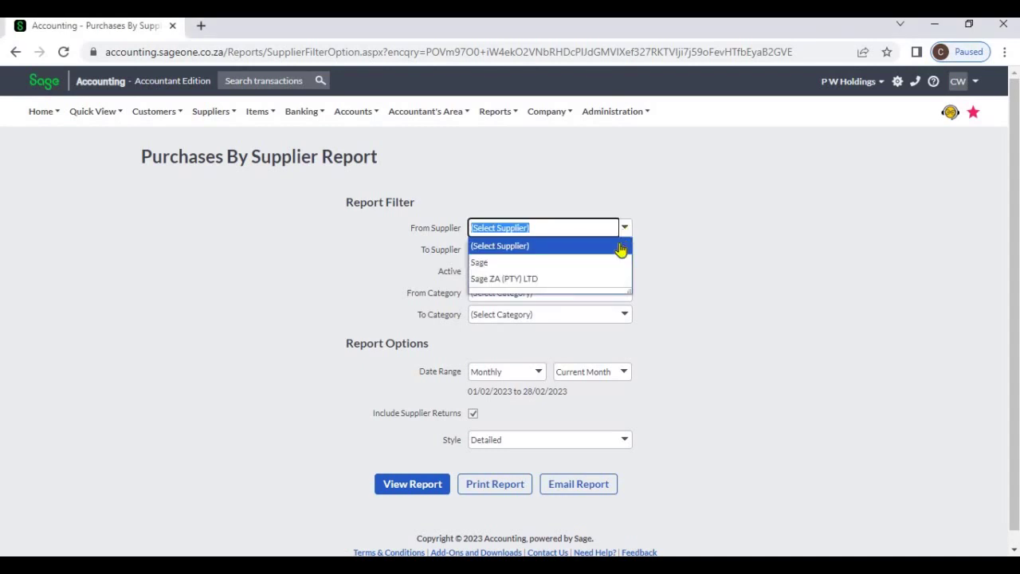
pyautogui.click(616, 266)
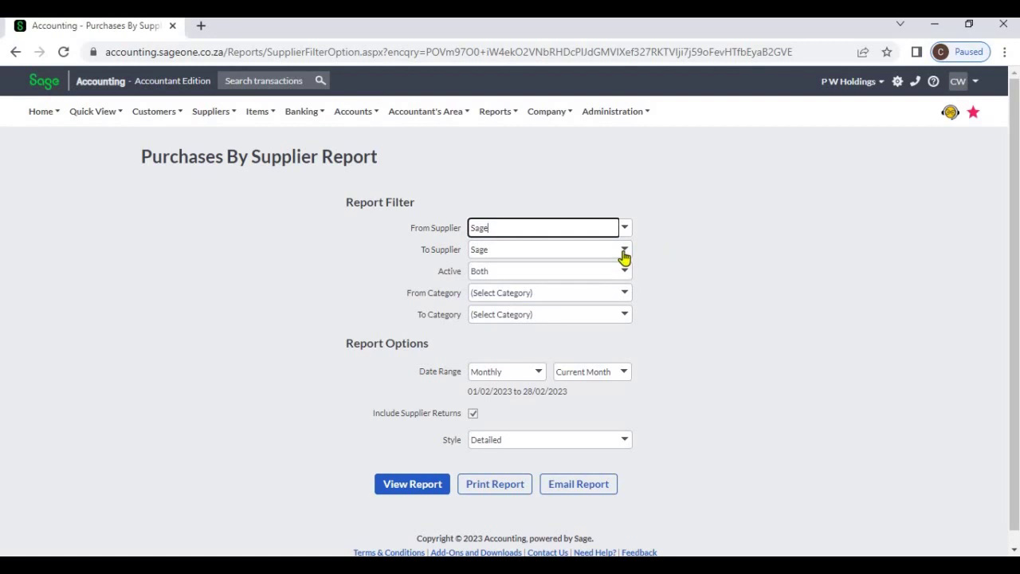
pyautogui.click(624, 252)
pyautogui.click(597, 299)
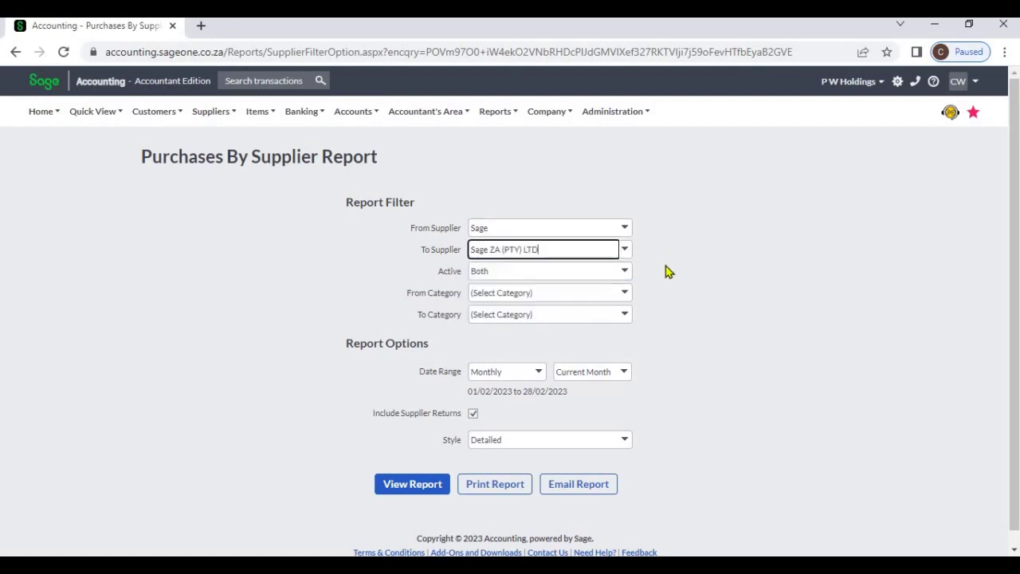
# Step: Clear the supplier range and check the options of the Active filter
pyautogui.click(631, 234)
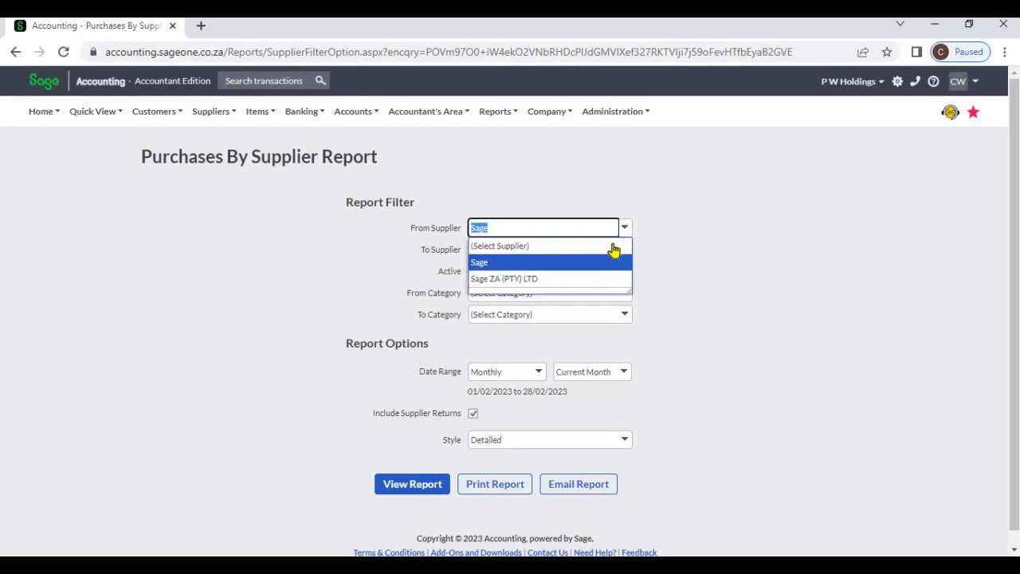
pyautogui.click(607, 243)
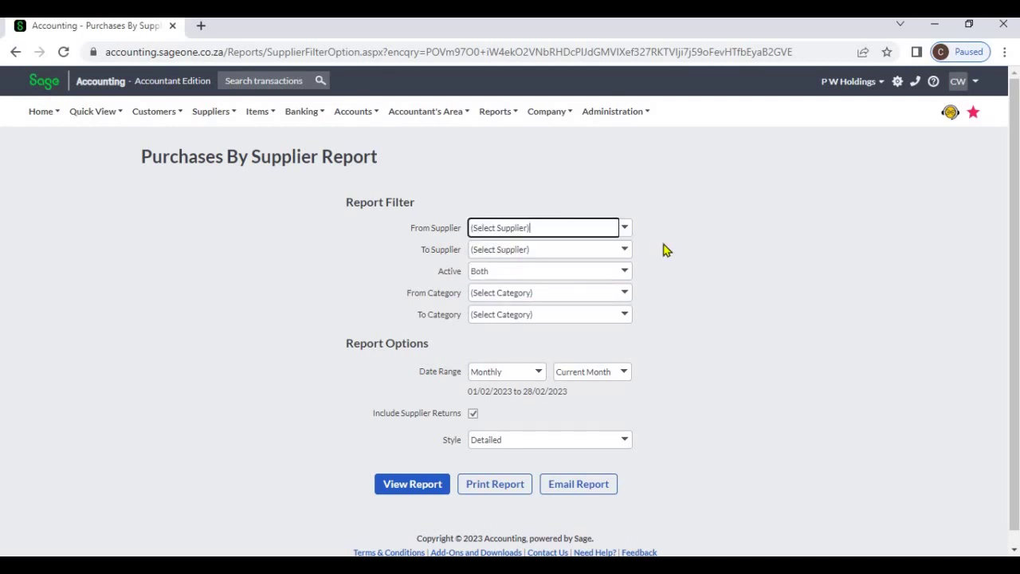
pyautogui.click(626, 272)
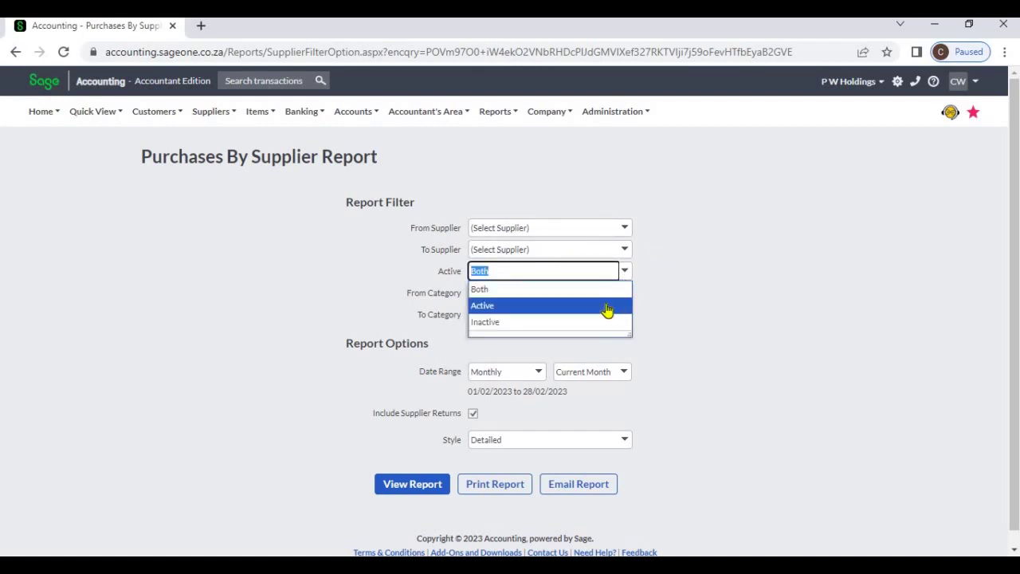
pyautogui.click(662, 297)
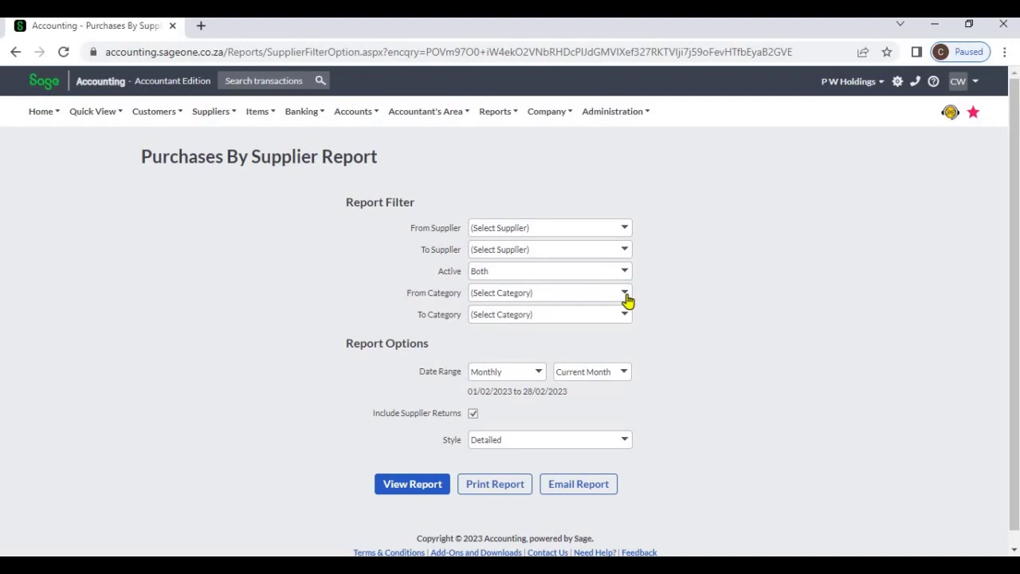
# Step: Try a category range starting from Cloud and reset the category filter
pyautogui.click(627, 299)
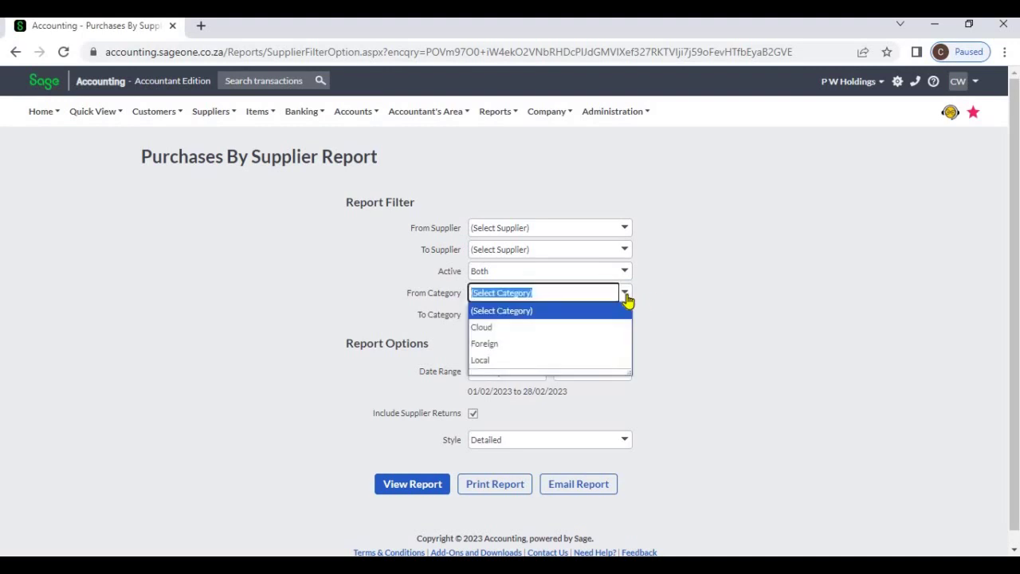
pyautogui.click(596, 329)
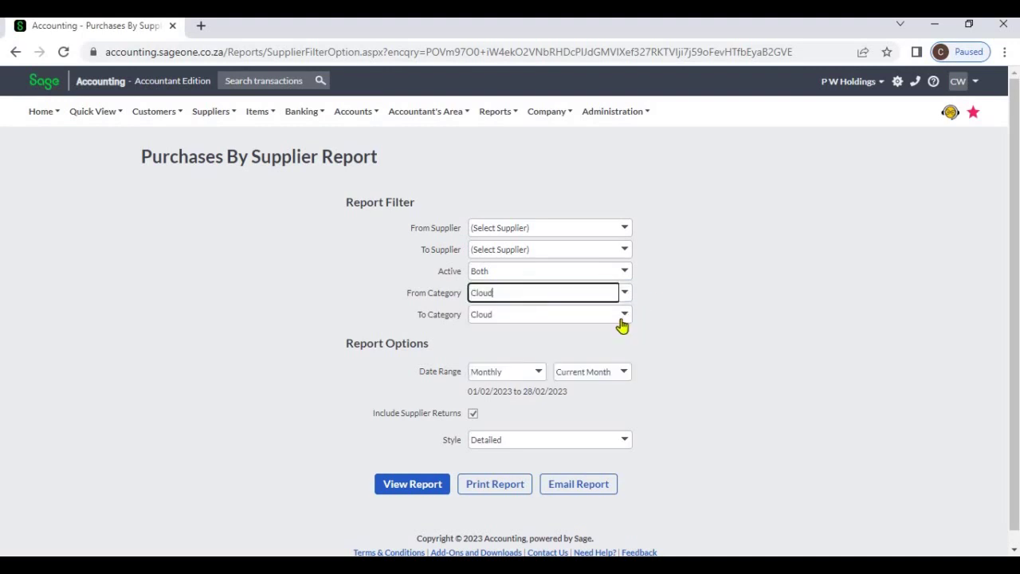
pyautogui.click(614, 314)
pyautogui.click(599, 365)
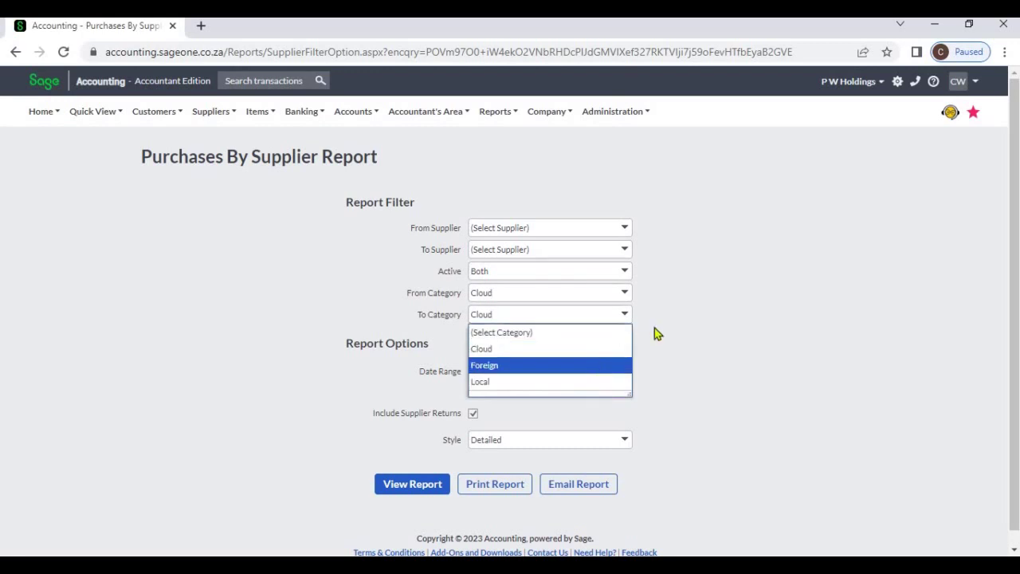
pyautogui.click(625, 294)
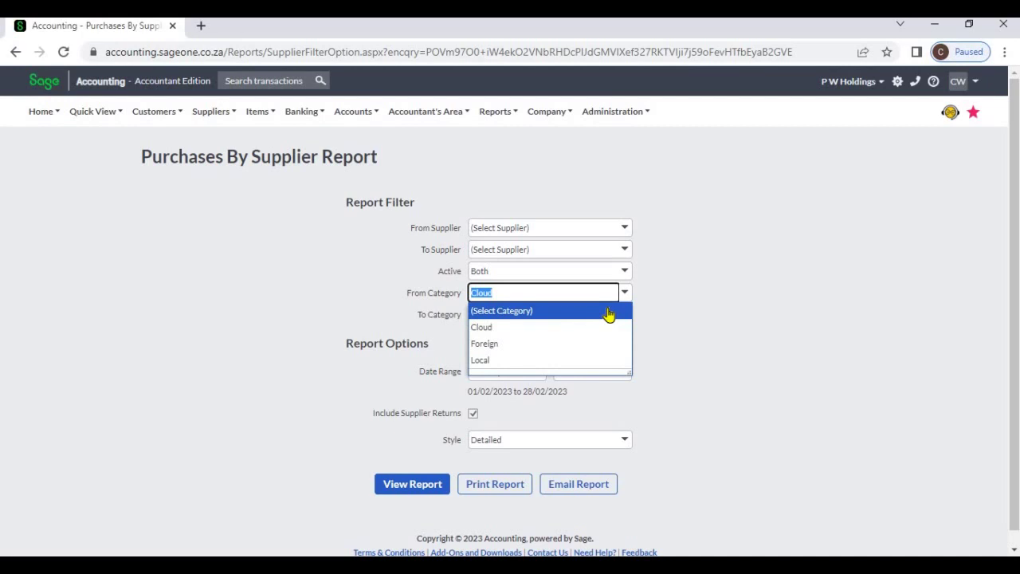
pyautogui.click(609, 312)
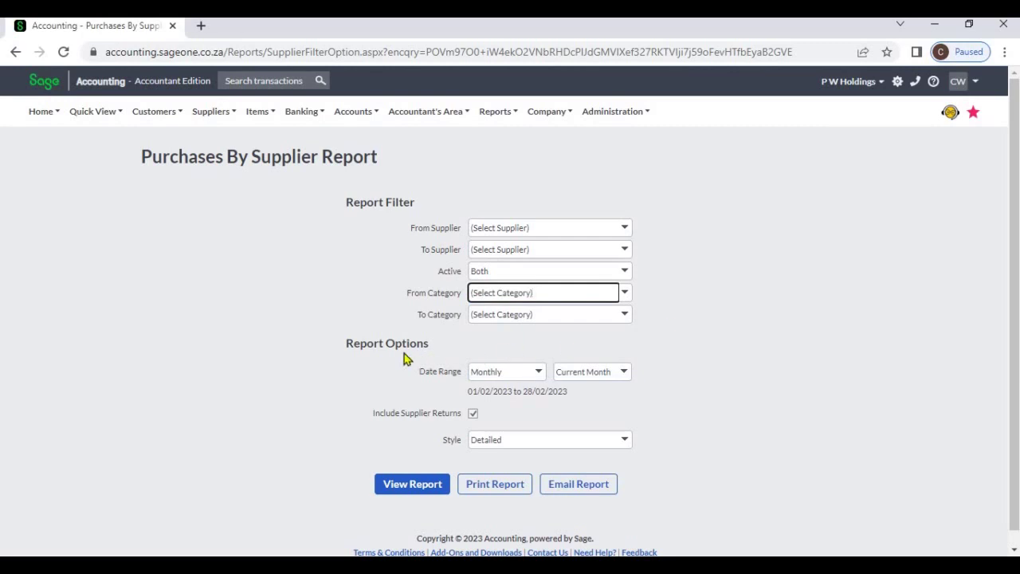
# Step: Set a custom date range for the report from 02/02/2023 to 04/02/2023
pyautogui.click(540, 373)
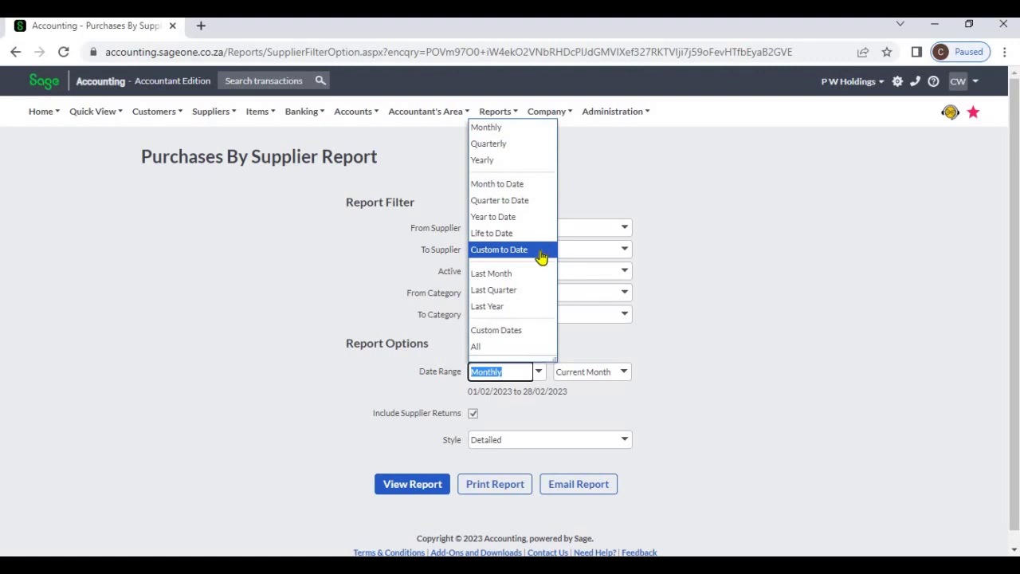
pyautogui.click(532, 331)
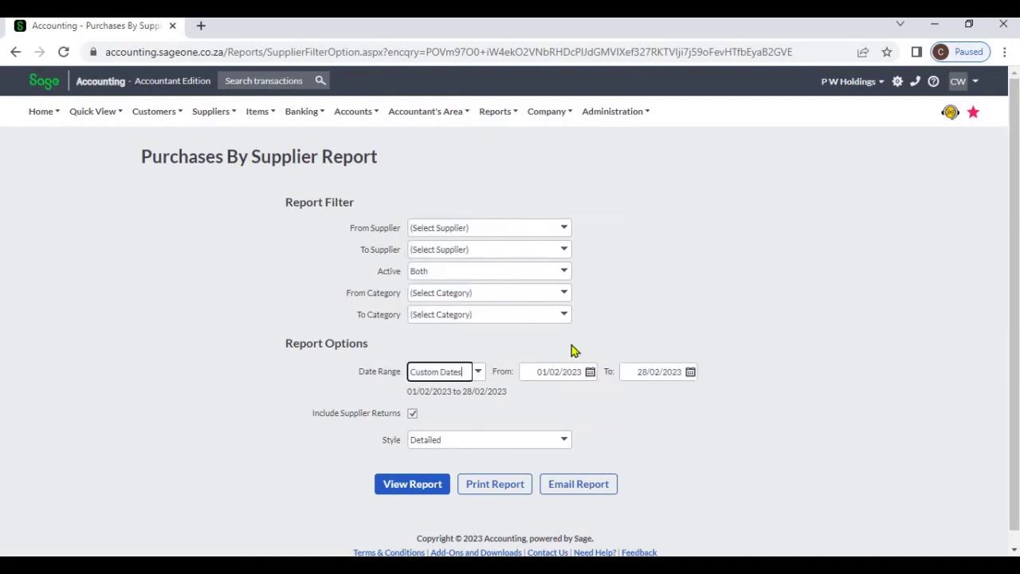
pyautogui.click(589, 371)
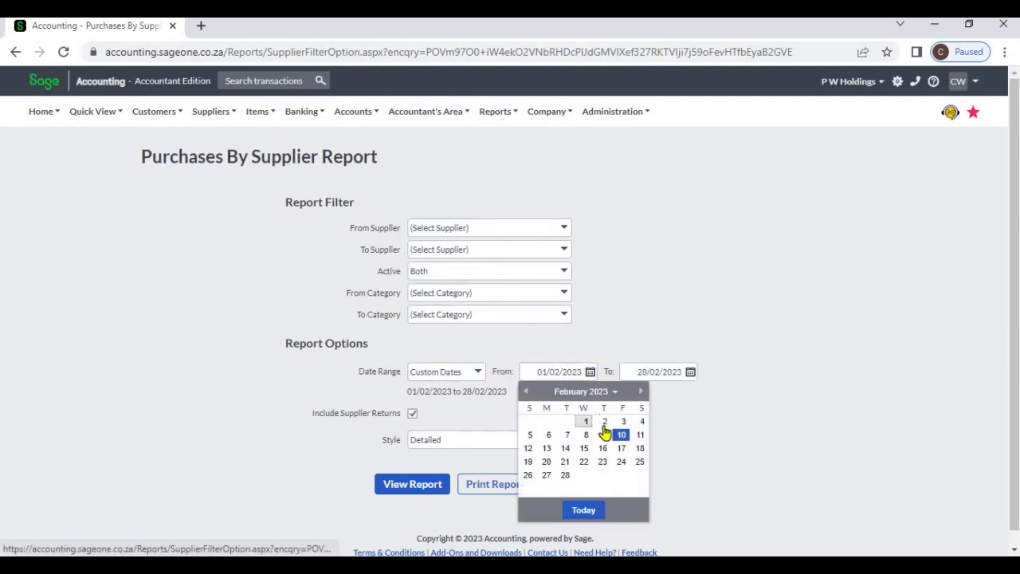
pyautogui.click(603, 421)
pyautogui.click(691, 375)
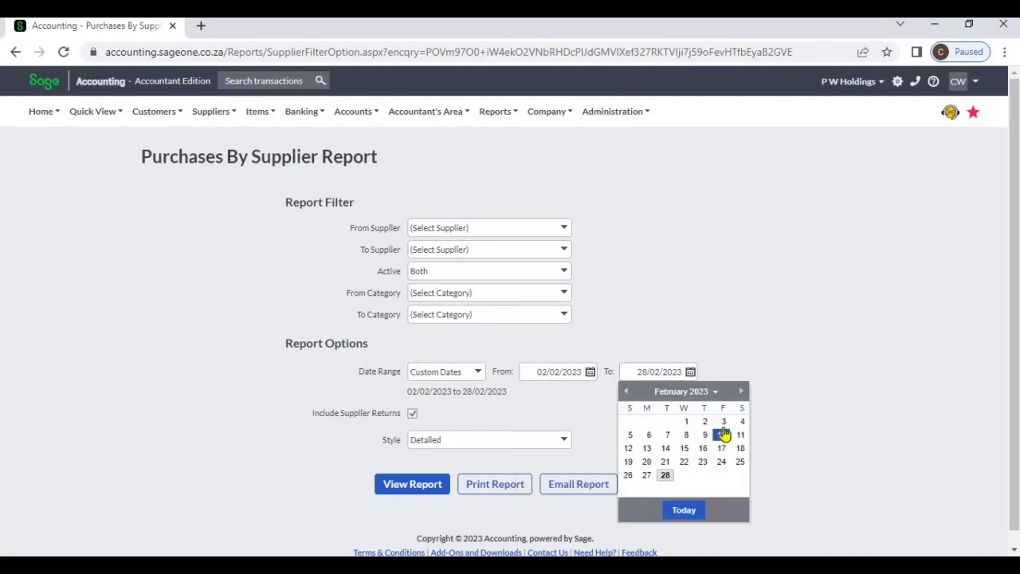
pyautogui.click(738, 421)
pyautogui.click(714, 387)
# Step: Set the report's date range to All and its style to Summary
pyautogui.click(479, 375)
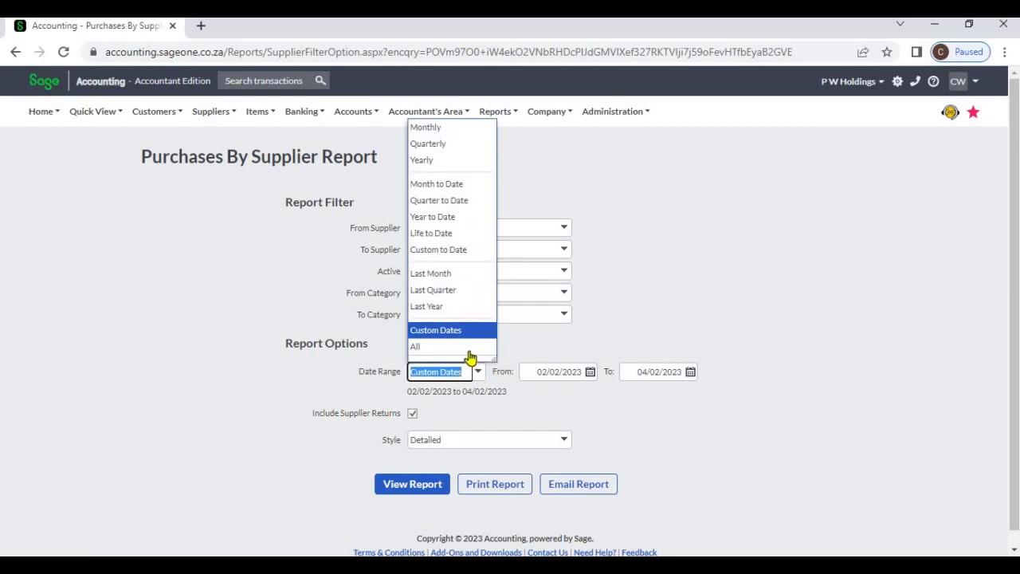
pyautogui.click(470, 351)
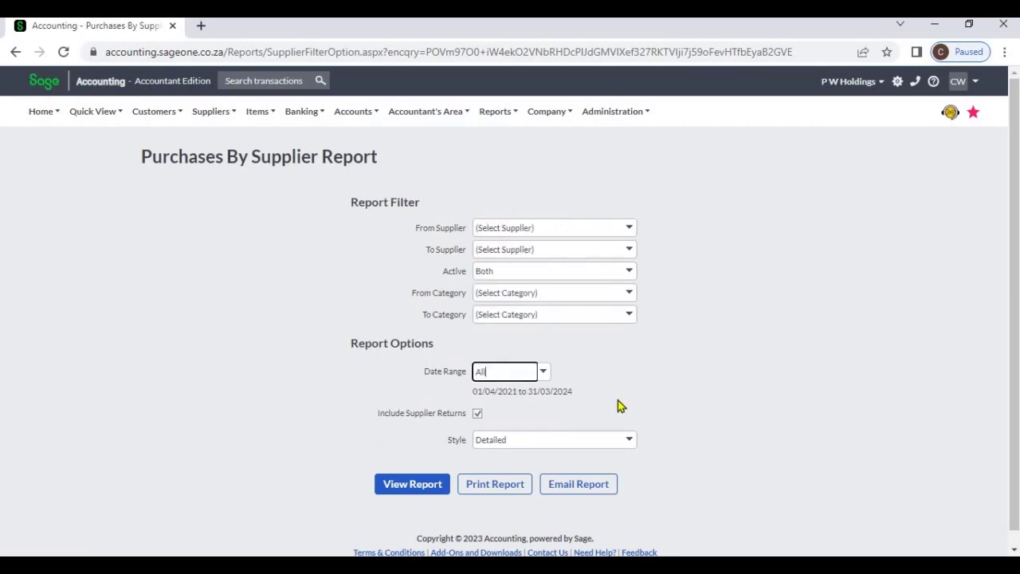
pyautogui.click(618, 405)
pyautogui.click(630, 443)
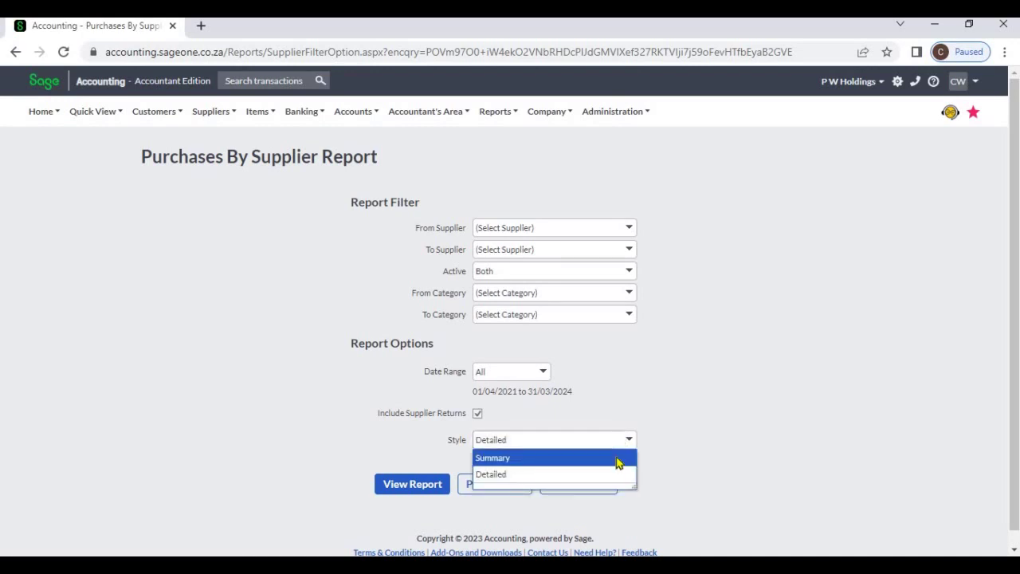
pyautogui.click(618, 460)
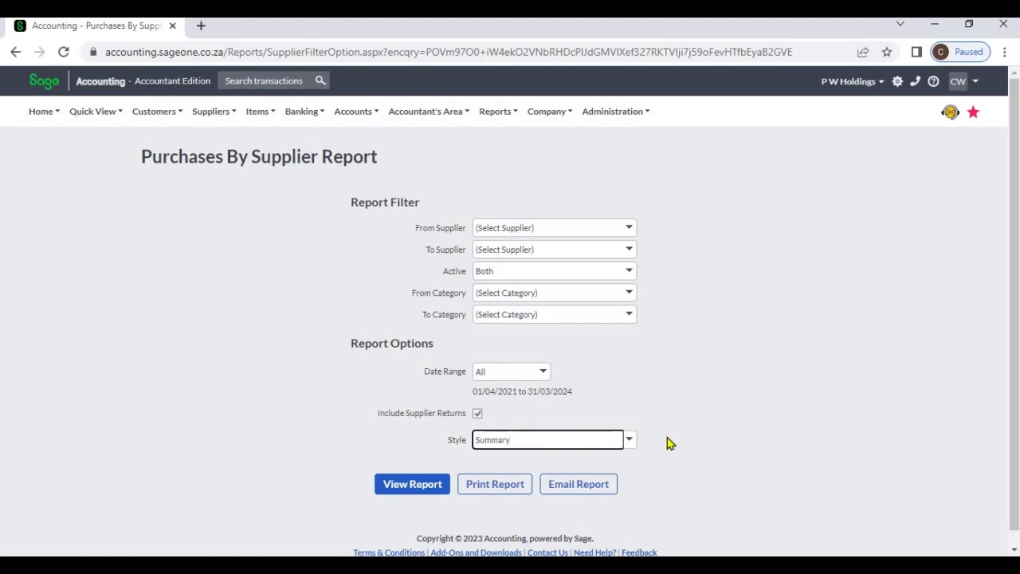
pyautogui.click(667, 443)
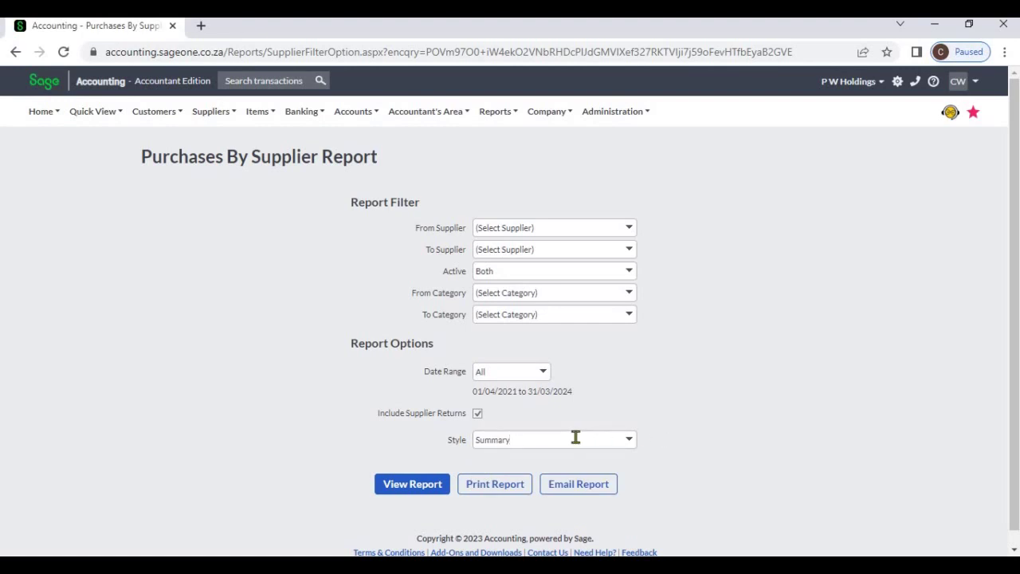
# Step: View the summary report on screen and examine the purchases per supplier down to the grand total
pyautogui.click(425, 486)
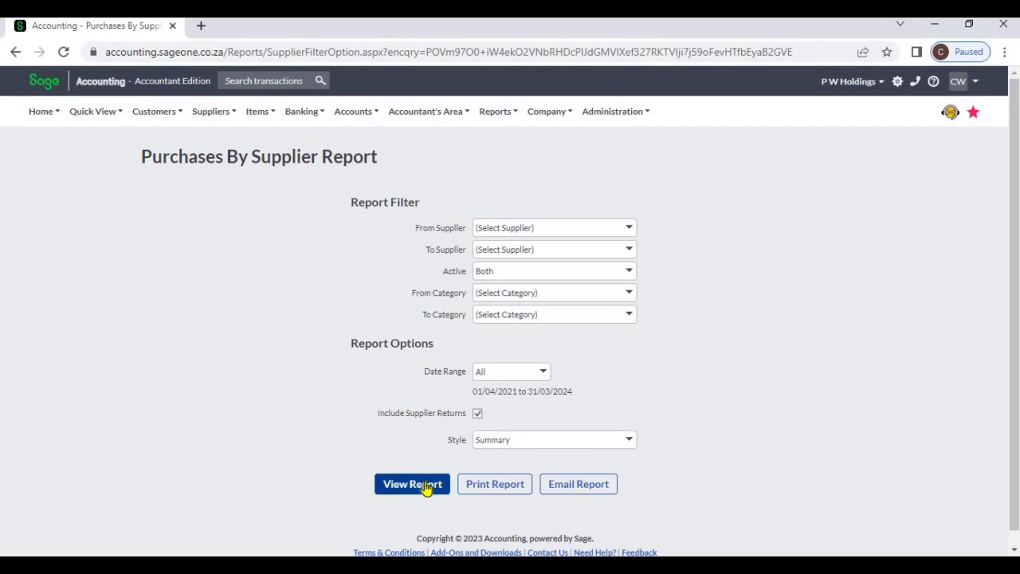
pyautogui.click(425, 493)
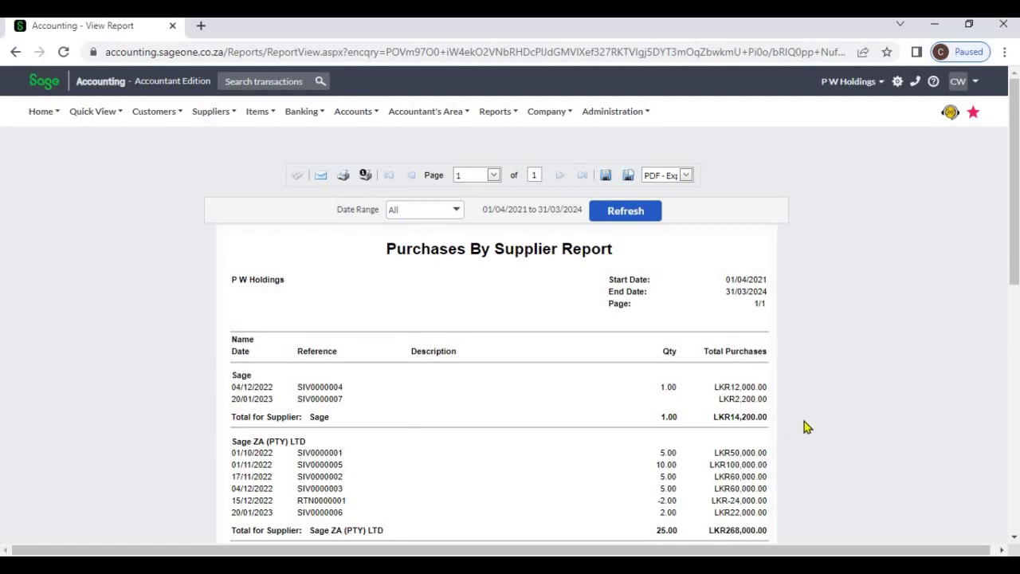
pyautogui.scroll(-1, 810, 423)
pyautogui.scroll(-4, 810, 422)
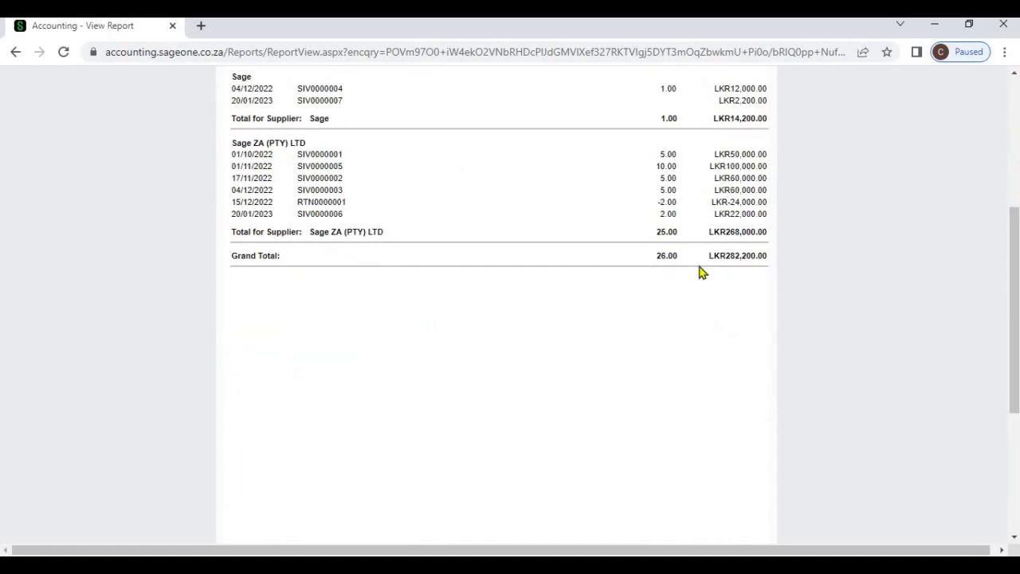
pyautogui.scroll(3, 699, 272)
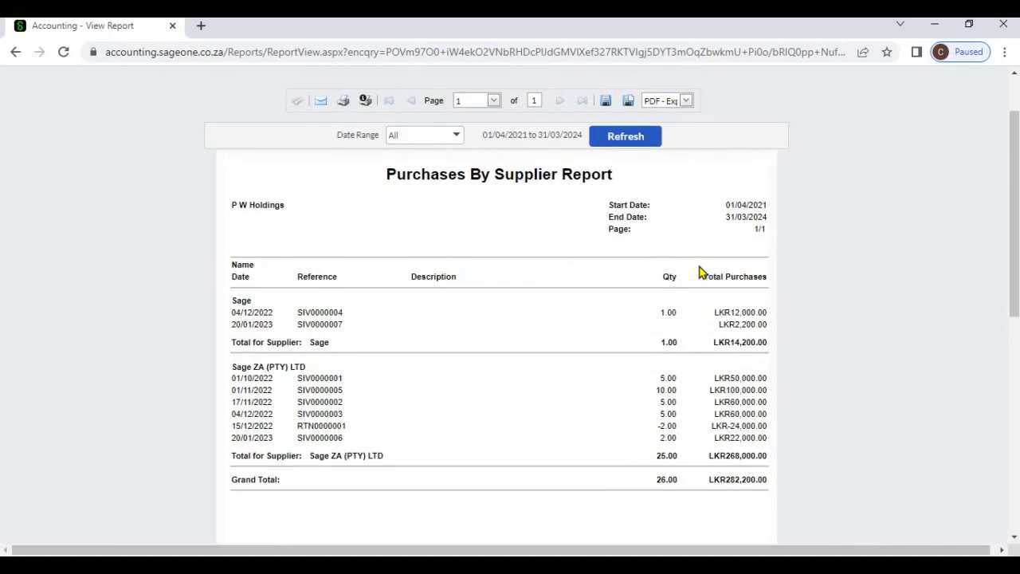
pyautogui.scroll(1, 699, 272)
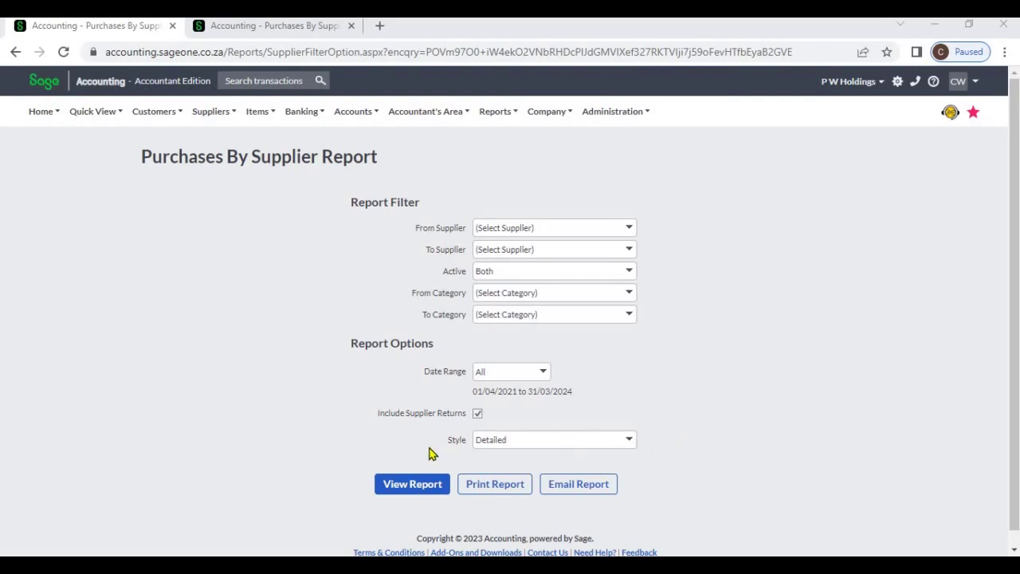
# Step: View the Purchases By Supplier report in the Detailed style for all dates
pyautogui.click(410, 483)
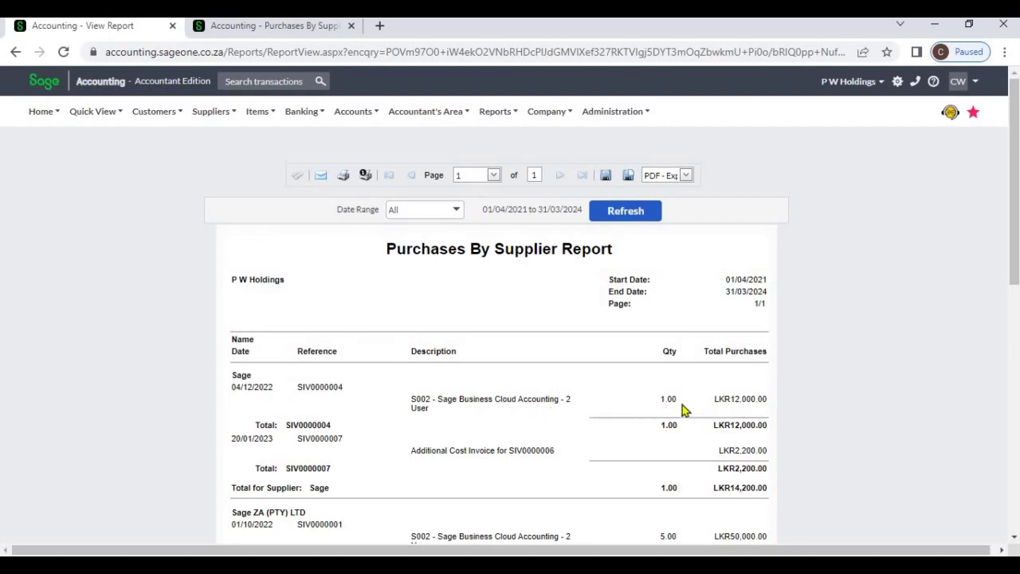
# Step: View the summary report in the second browser tab and open Sage's supplier invoice dated 04/12/2022 from it
pyautogui.click(248, 32)
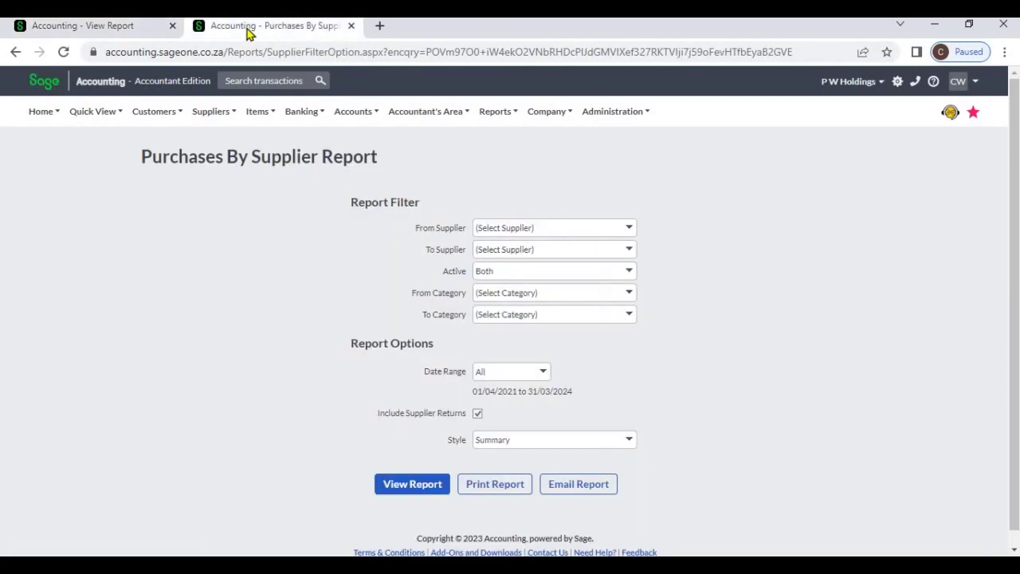
pyautogui.click(435, 489)
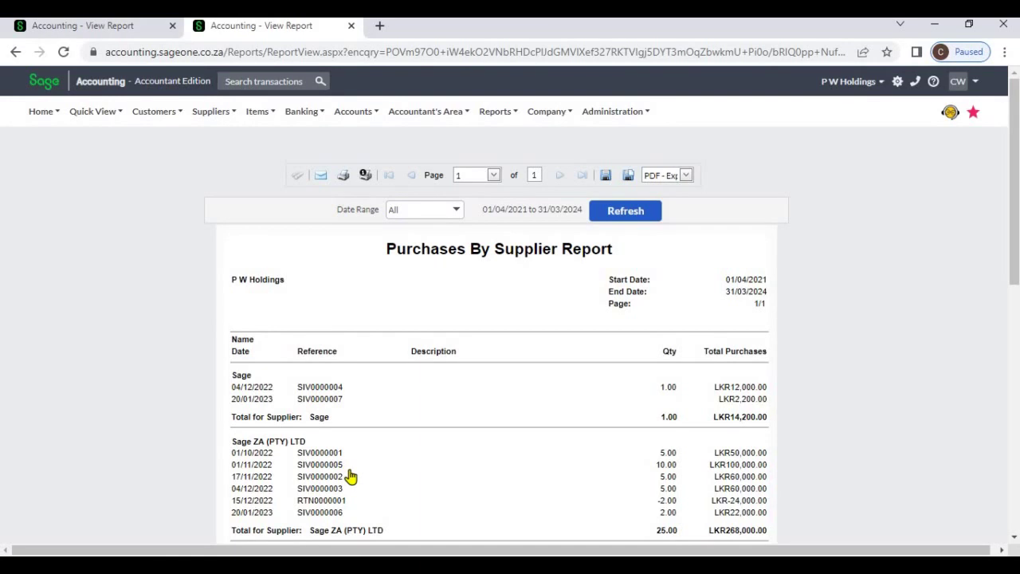
pyautogui.click(339, 394)
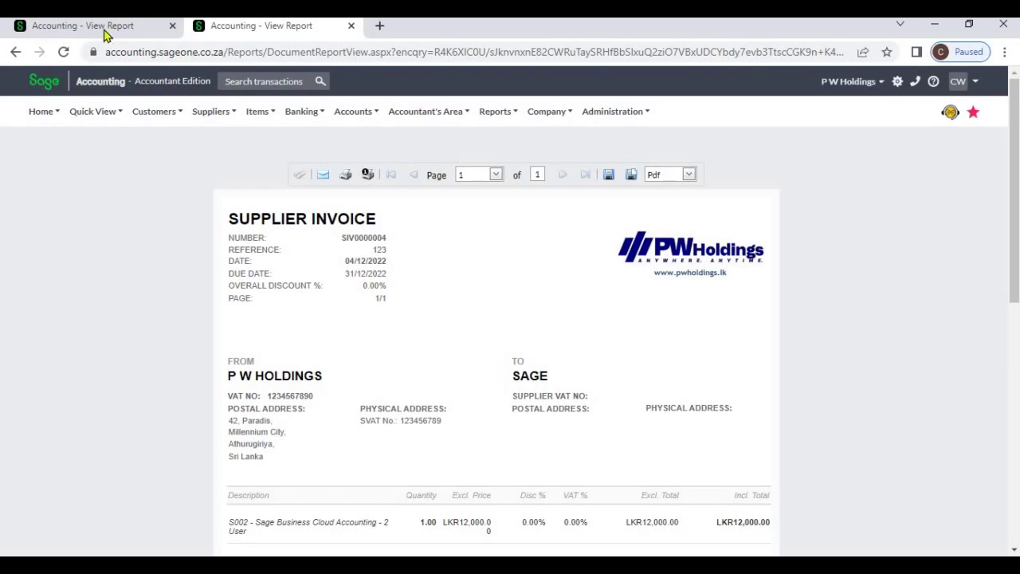
# Step: Return to the detailed report in the first browser tab and check the available export formats
pyautogui.click(104, 26)
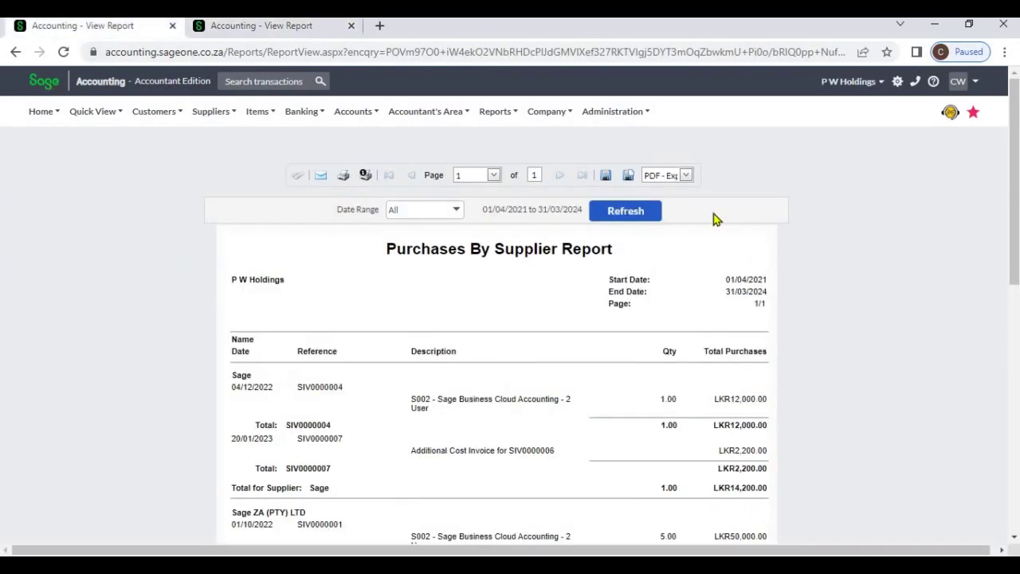
pyautogui.click(686, 175)
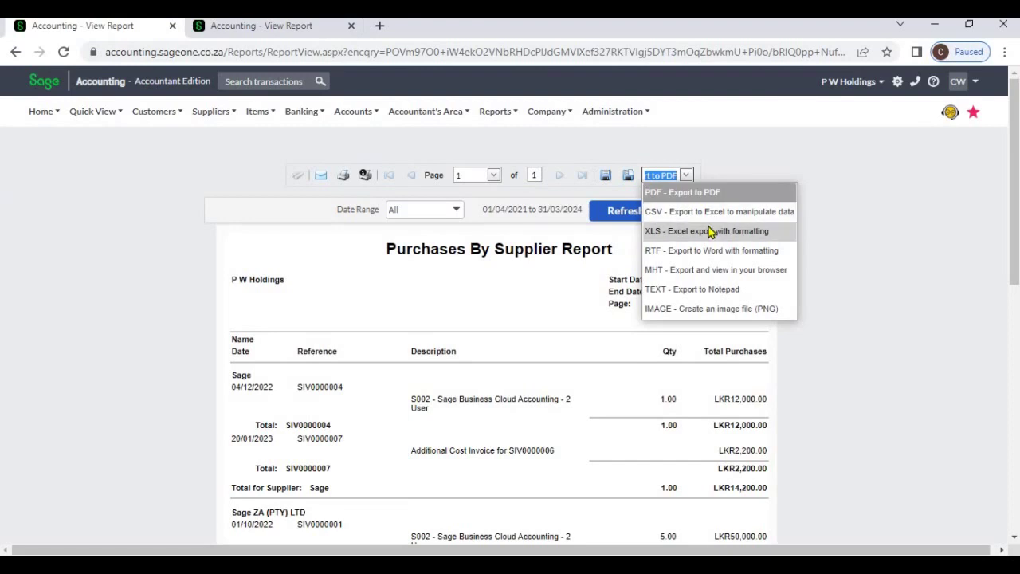
pyautogui.click(850, 226)
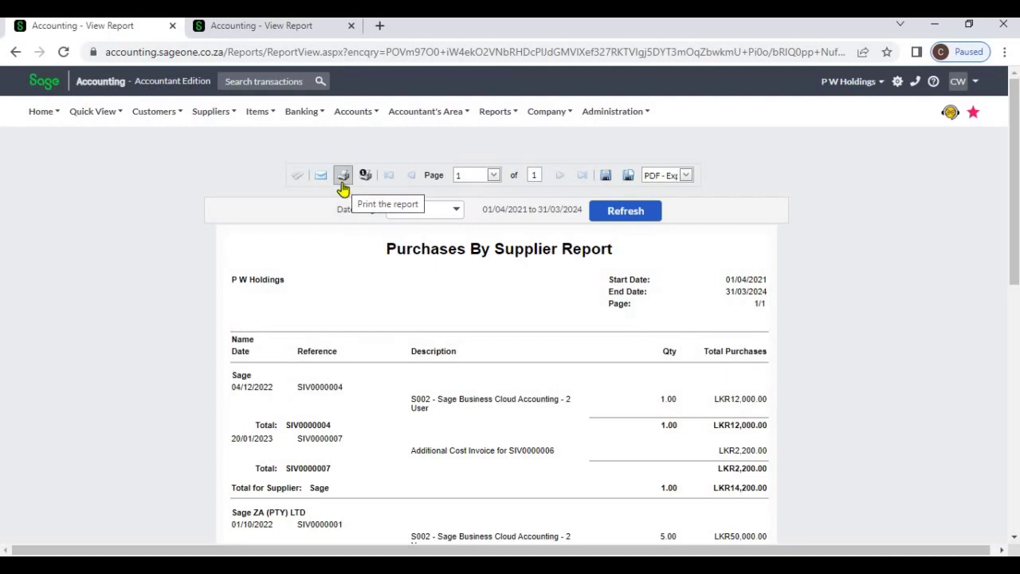